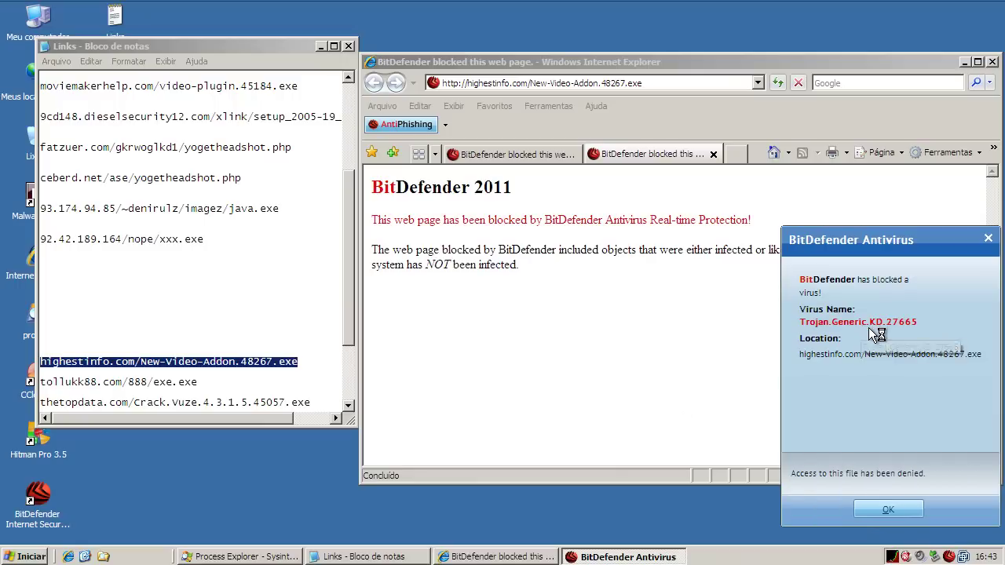
- Dismiss the virus alert for the New-Video-Addon link and switch to the browser tab showing moviemakerhelp.com
click(886, 512)
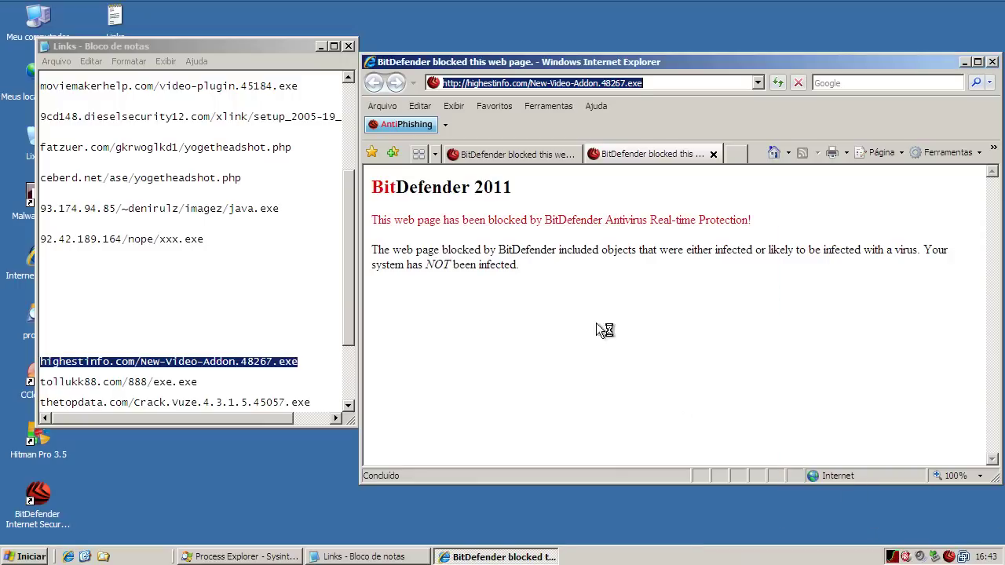
click(520, 154)
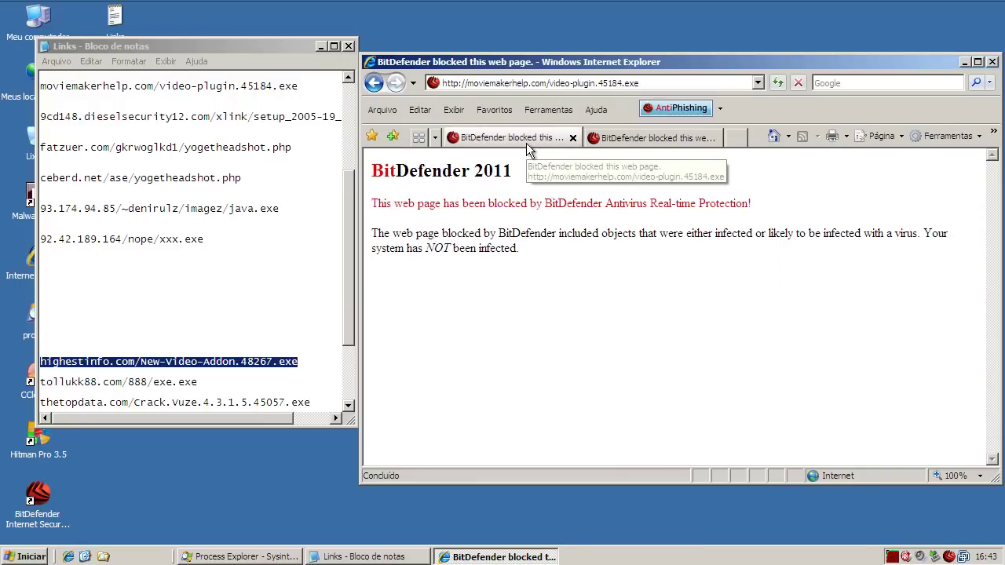
click(143, 385)
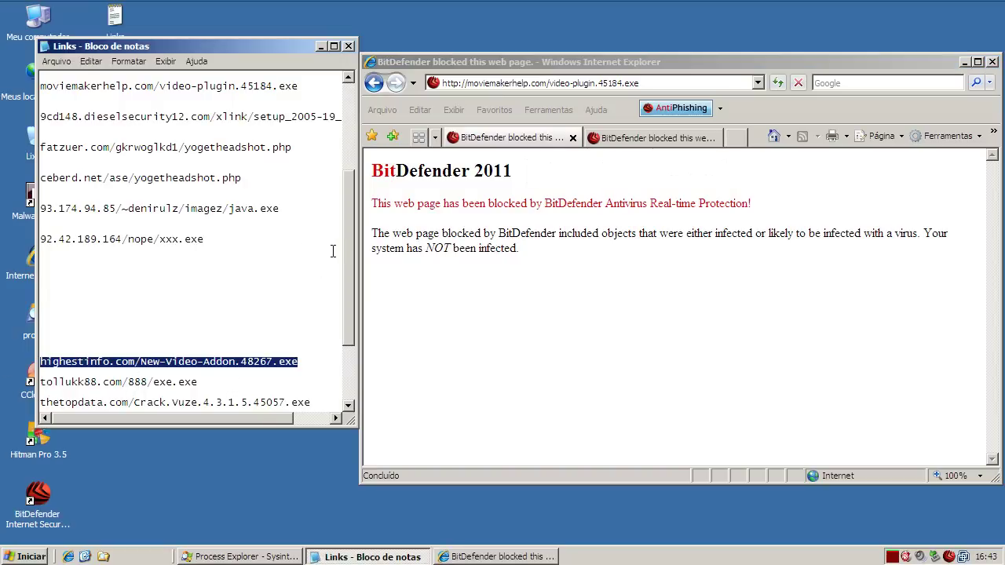
click(463, 556)
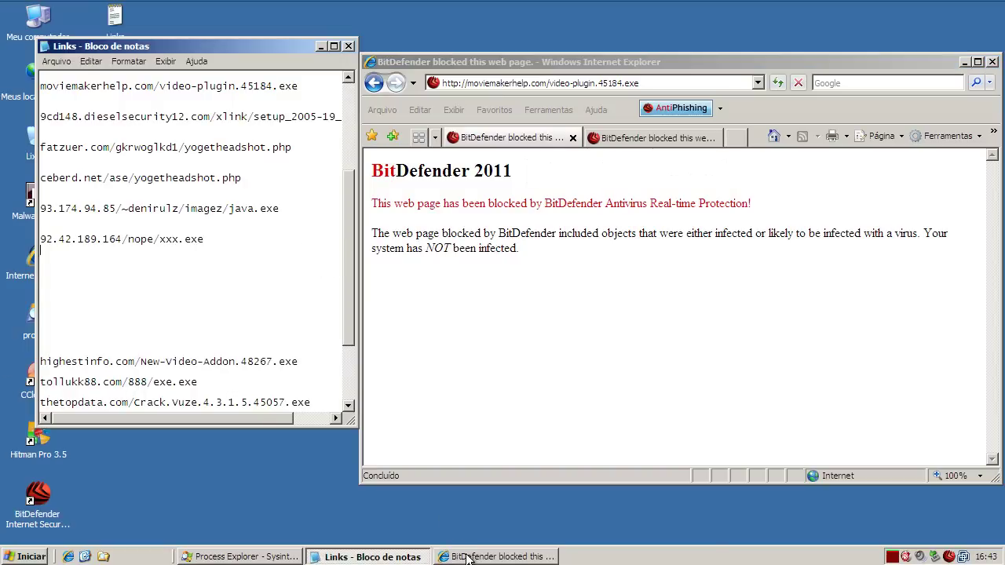
- Copy the link tollukk88.com/888/exe.exe from the Links note and load it in the current Internet Explorer tab
click(194, 382)
key(shift+Home)
key(shift+End)
key(End)
key(shift+Home)
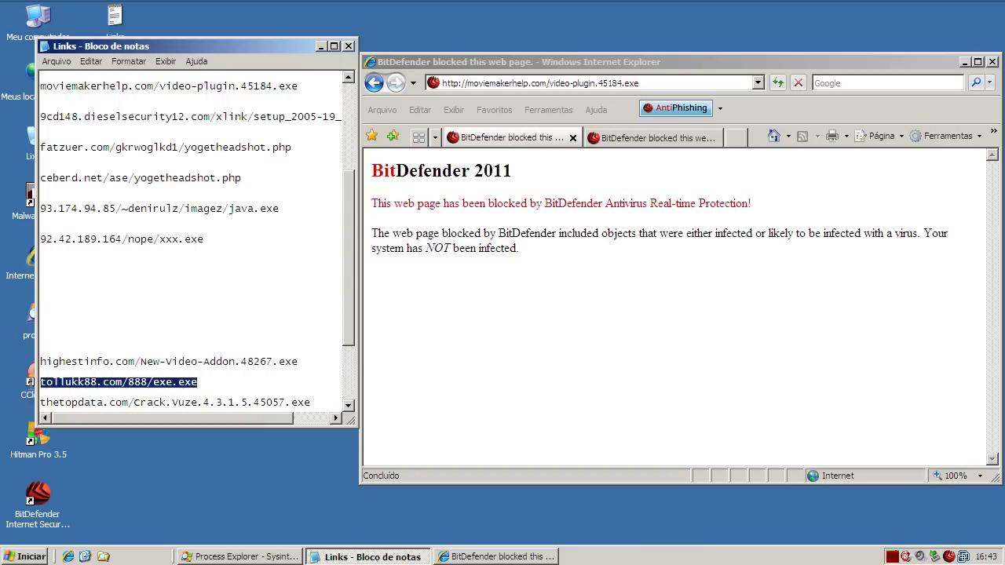
right_click(89, 384)
click(128, 424)
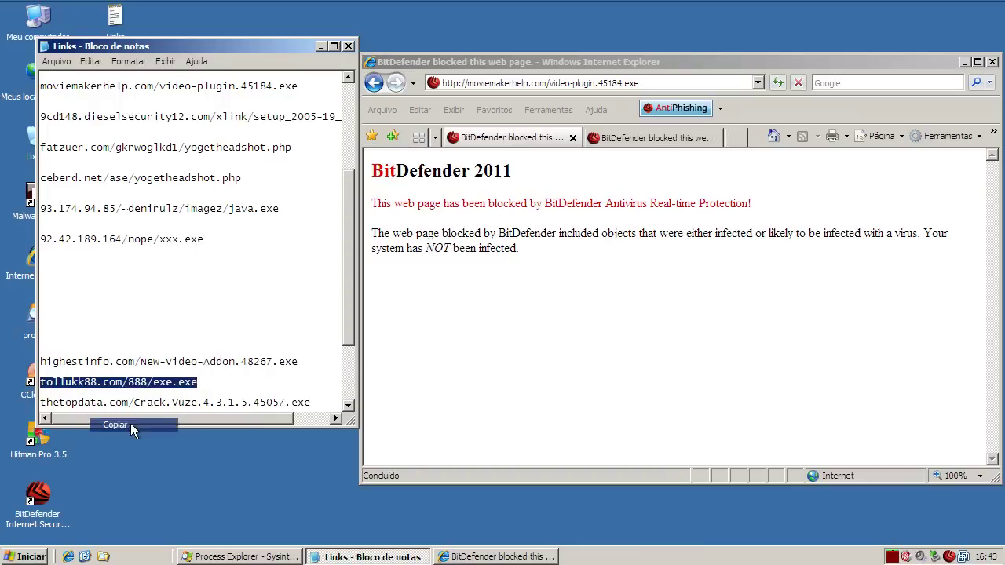
click(525, 89)
click(521, 85)
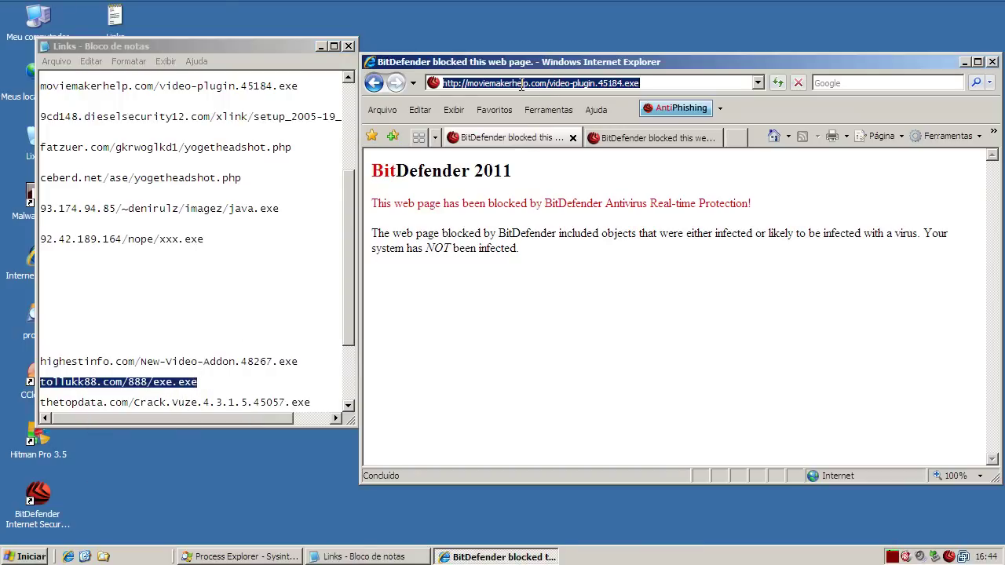
key(ctrl+v)
key(Return)
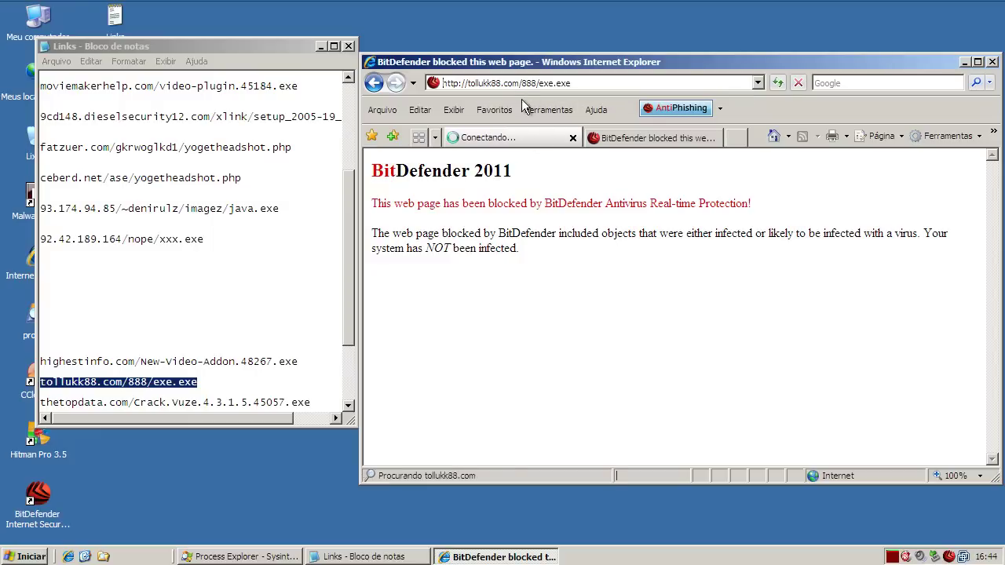
- Close the Links note and dismiss the virus alert for the tollukk88.com link
click(349, 46)
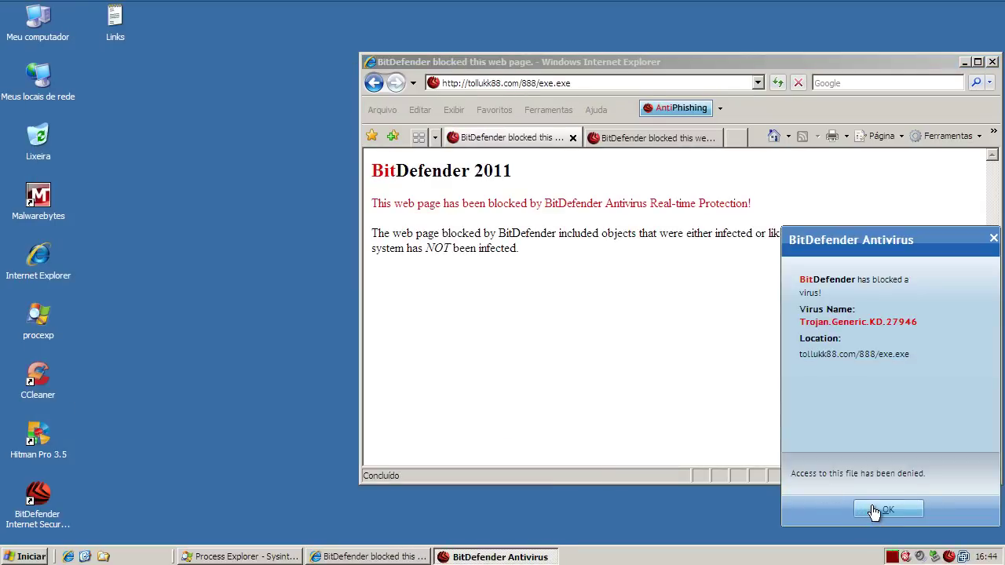
click(878, 509)
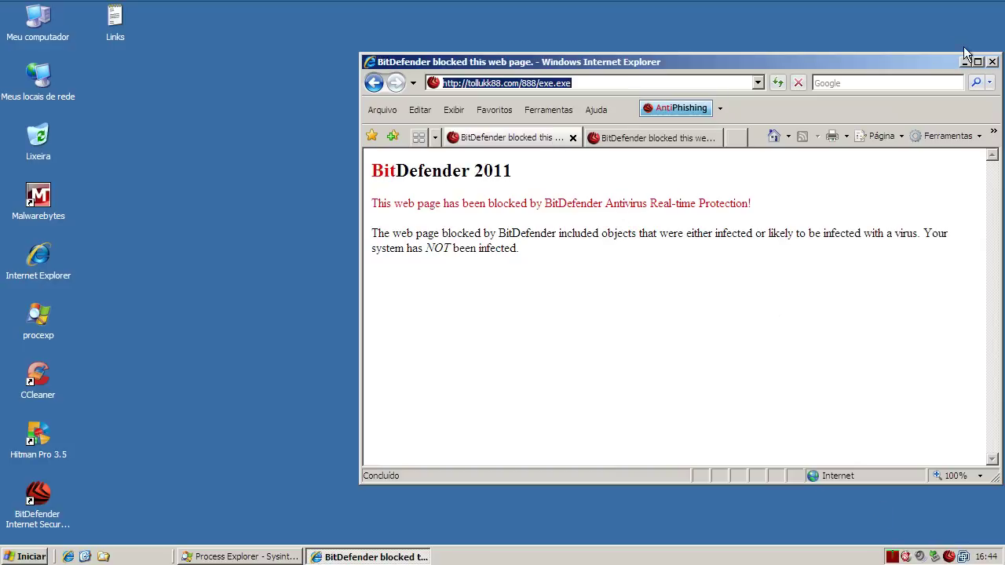
- Close Internet Explorer together with all its open tabs
click(993, 61)
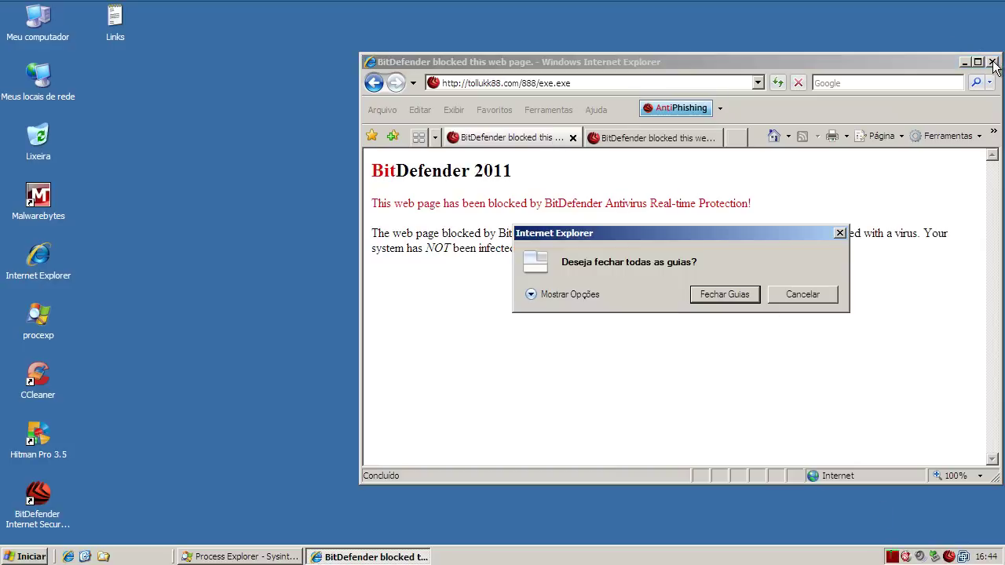
click(732, 300)
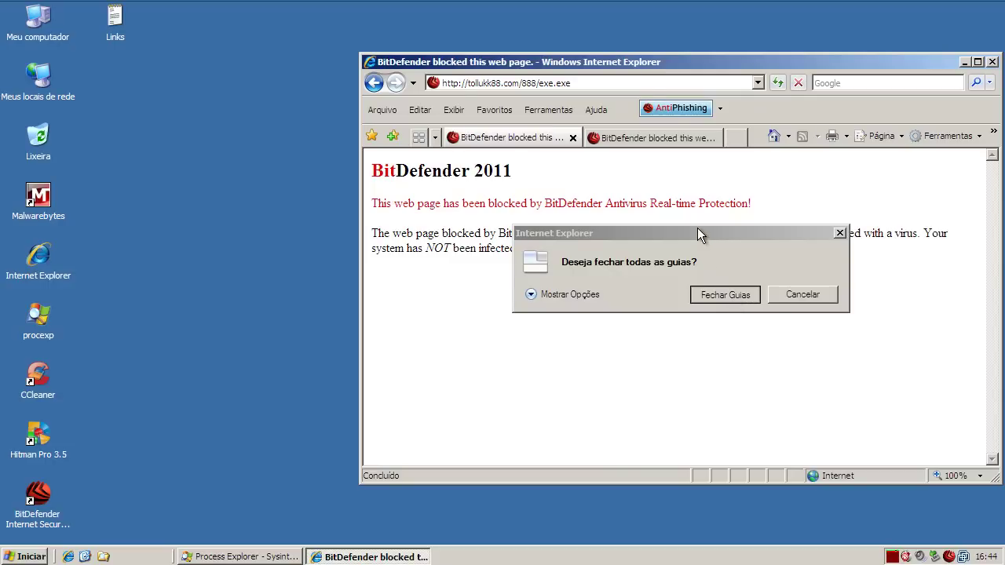
mouse_move(897, 558)
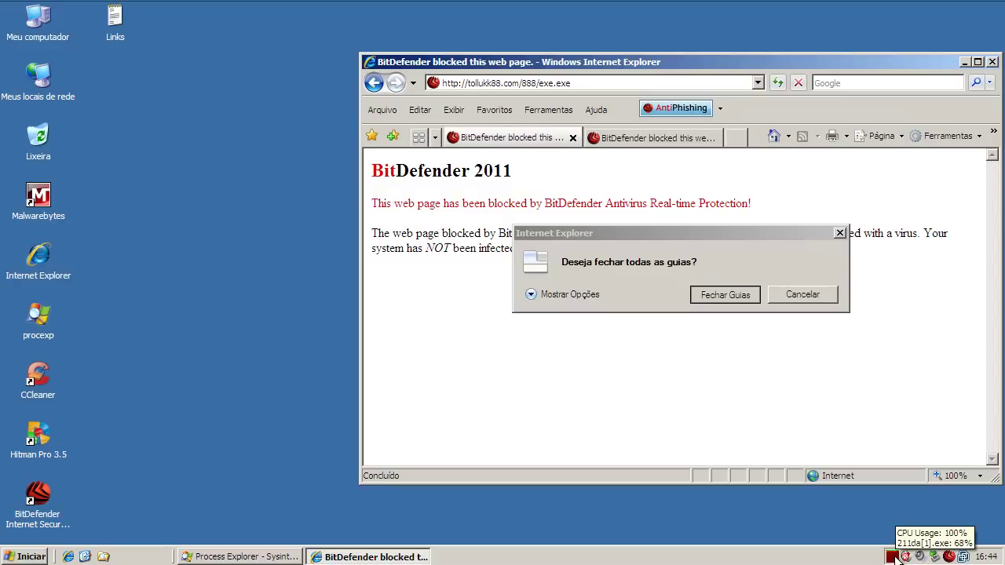
key(Return)
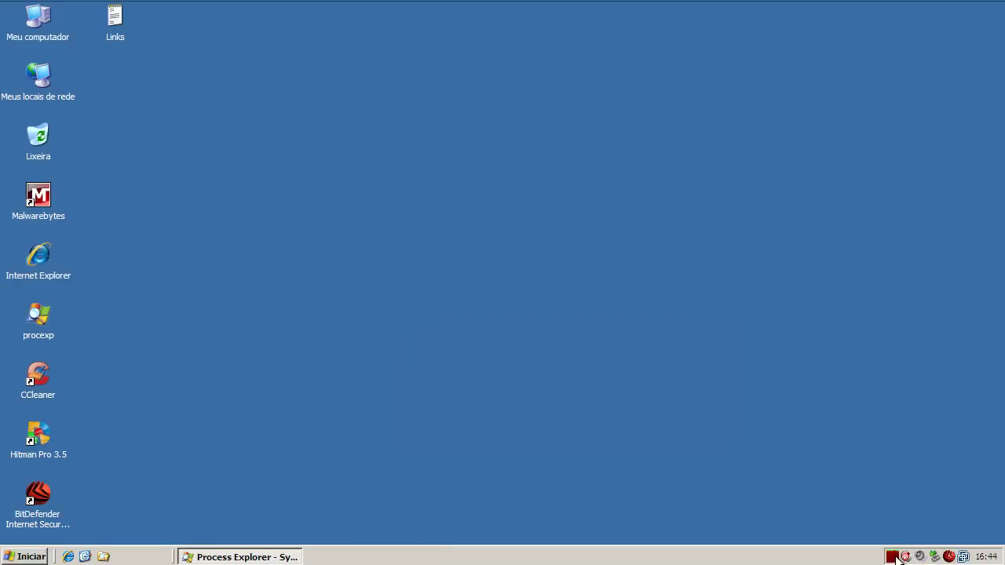
- Switch to Process Explorer, examine the 211da[1].exe process and its CPU usage, and minimize the window
click(234, 558)
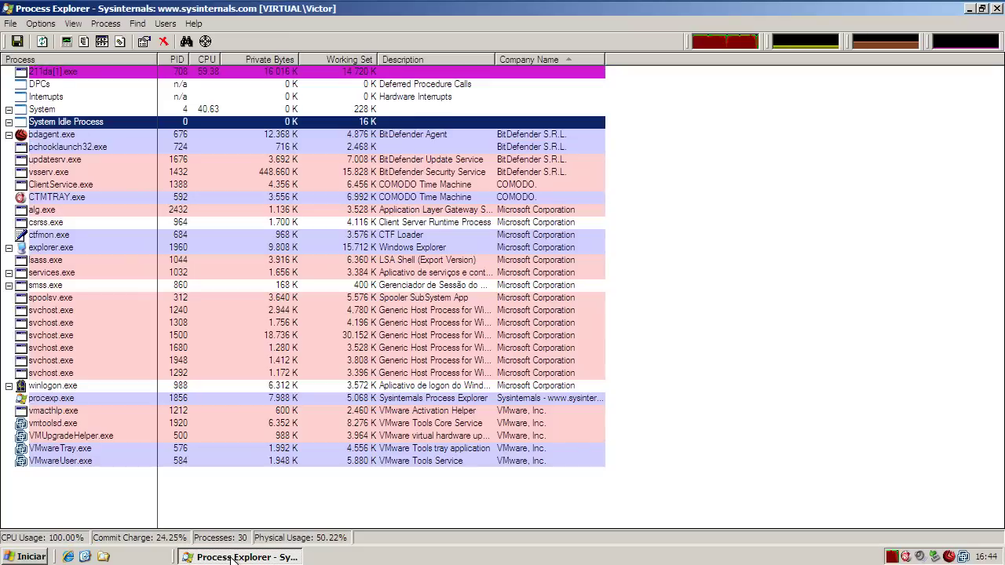
click(44, 83)
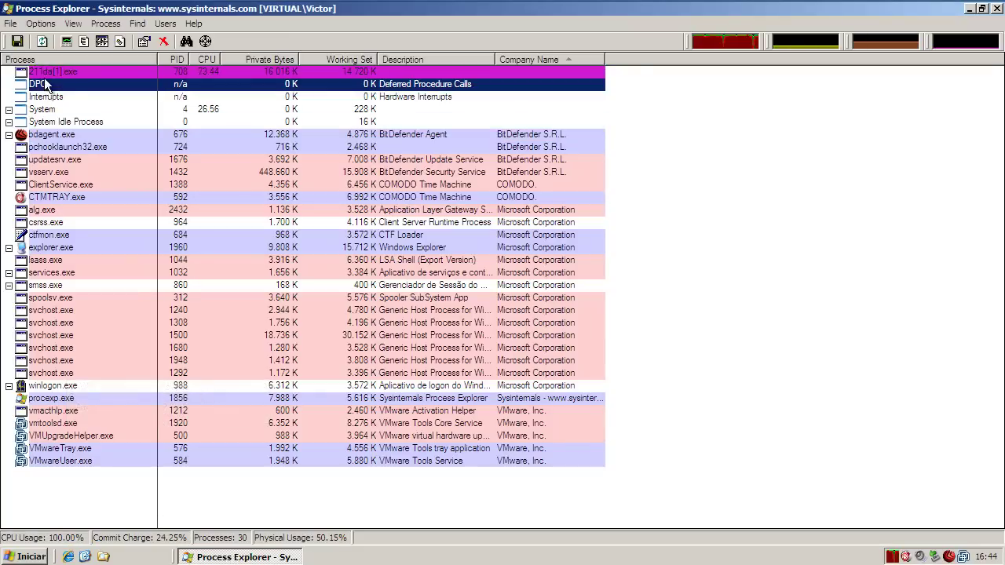
click(52, 70)
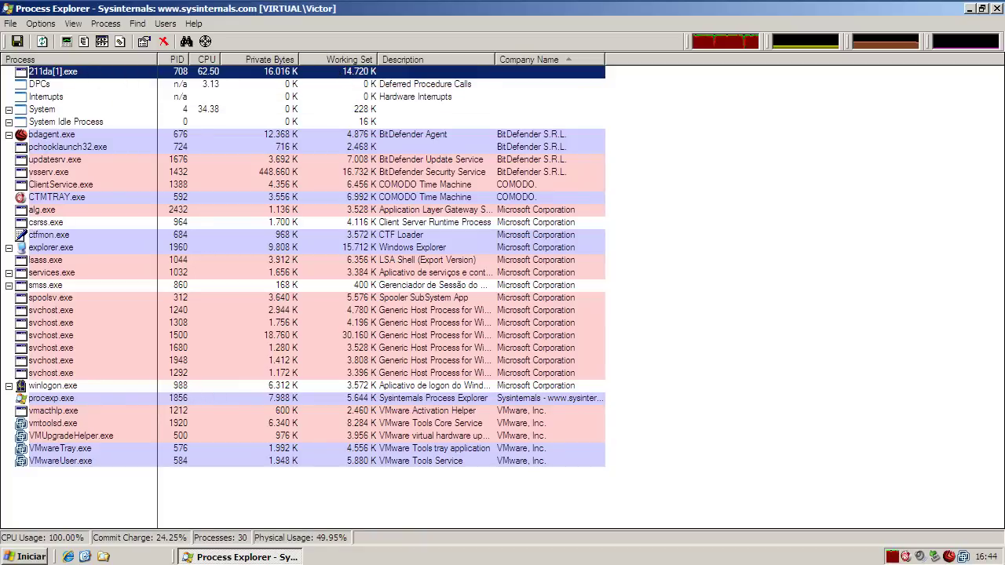
click(970, 9)
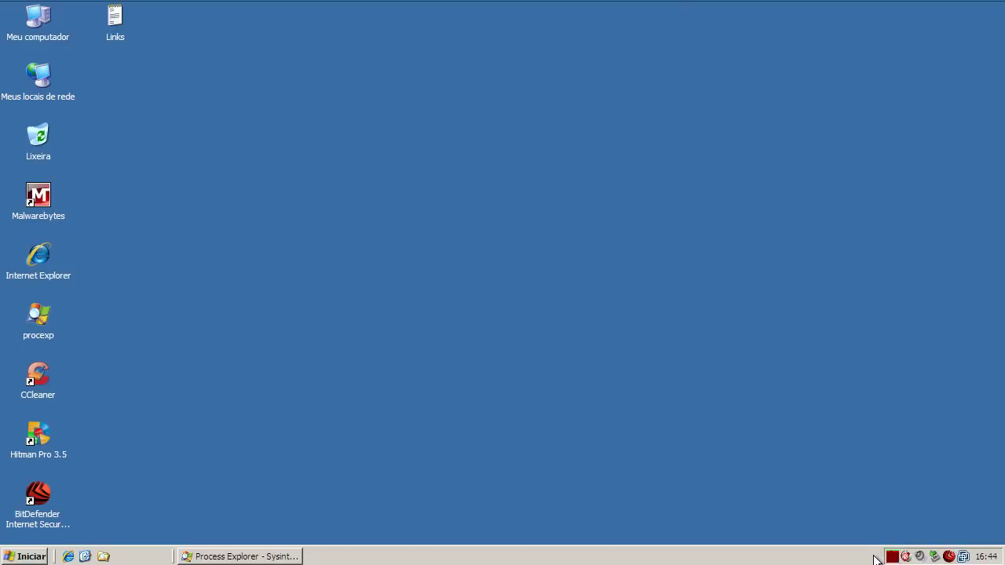
- Reopen Process Explorer and kill the 211da[1].exe process
double_click(893, 557)
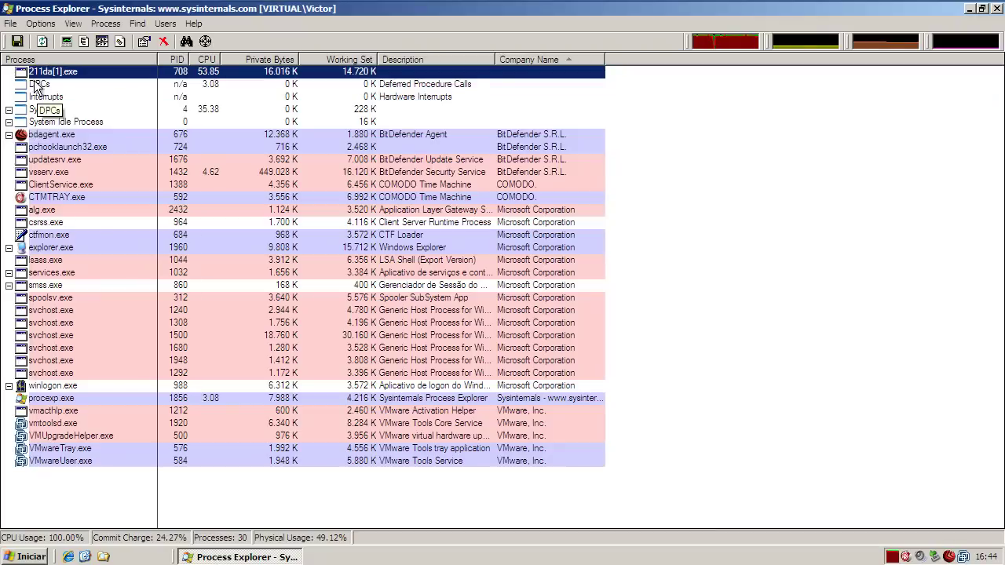
right_click(40, 74)
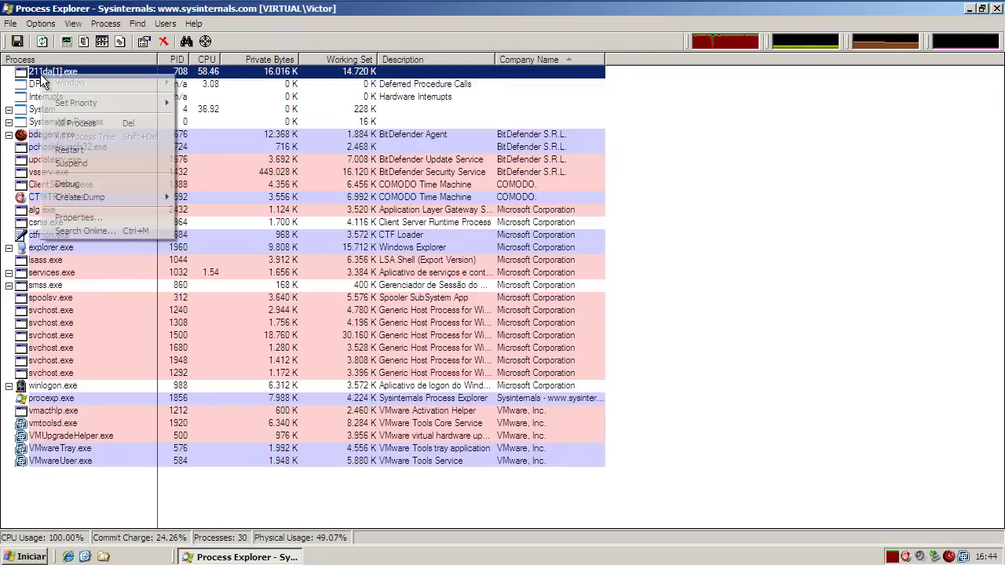
click(209, 72)
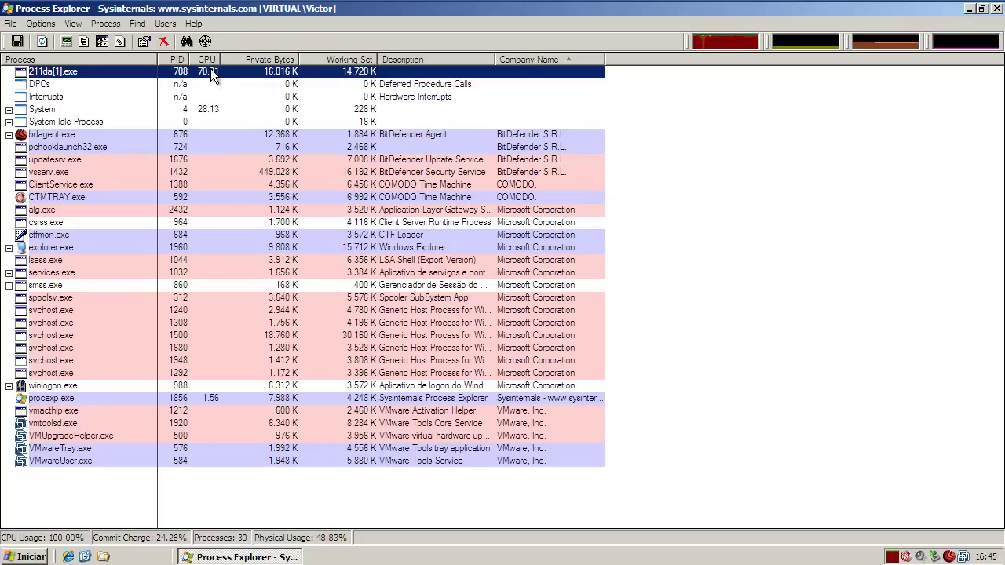
right_click(60, 76)
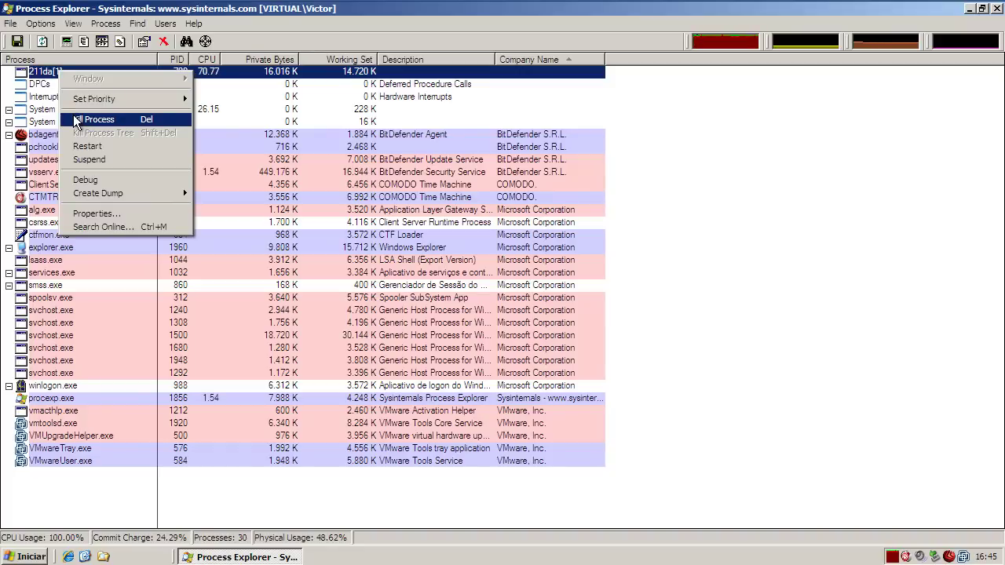
click(77, 121)
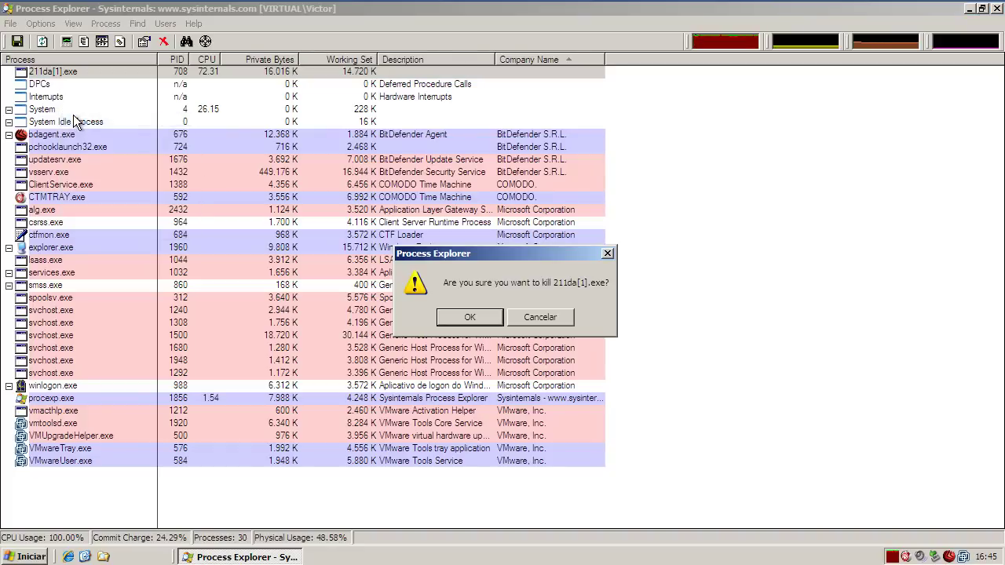
click(469, 316)
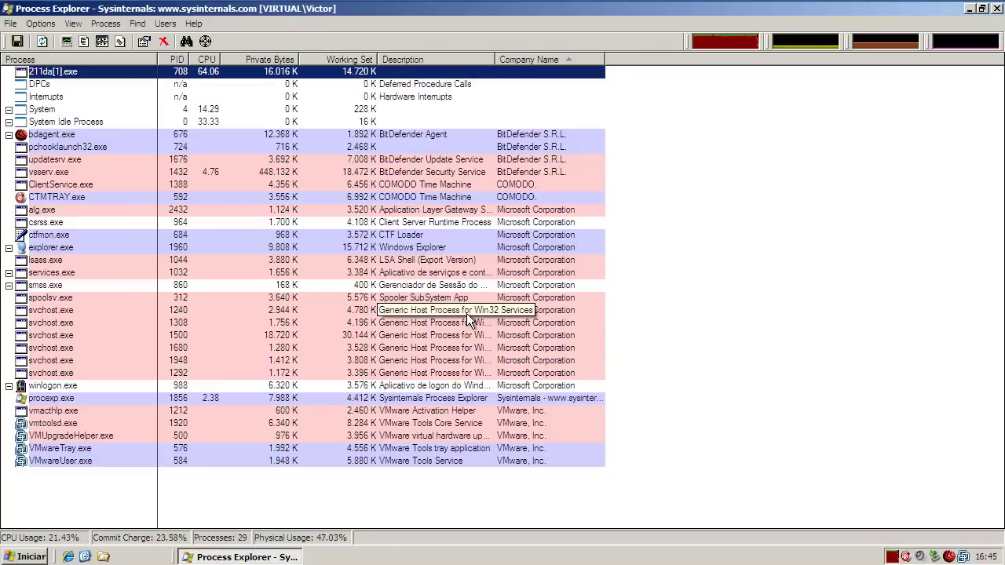
- Minimize Process Explorer, run a Quick Scan in BitDefender Internet Security 2011, and close its results and main window
click(972, 8)
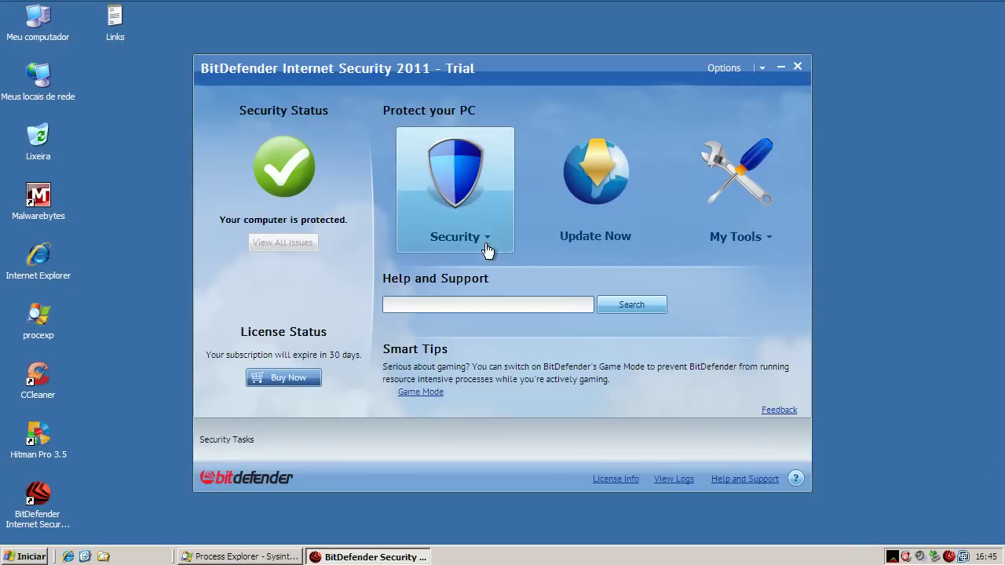
click(765, 241)
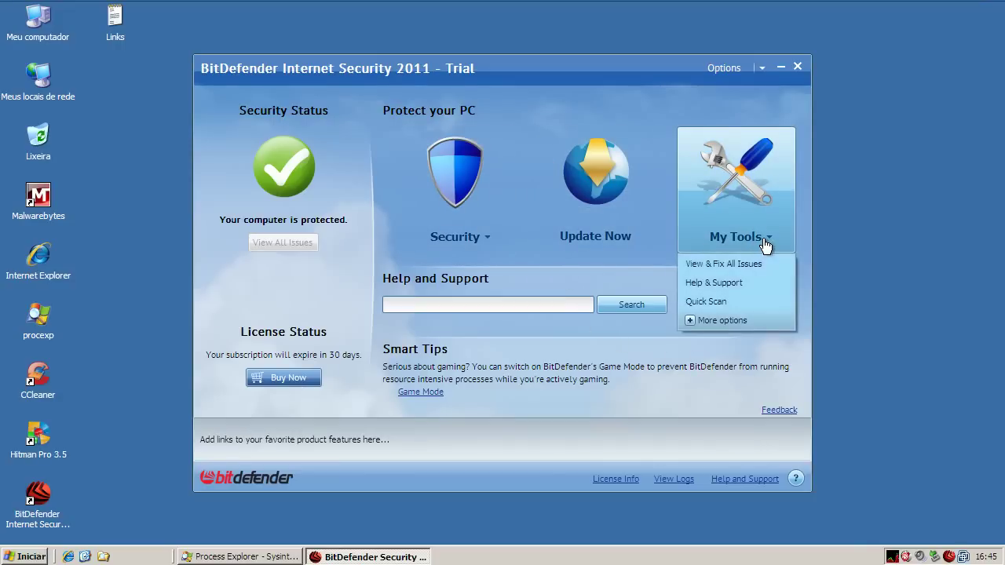
click(730, 303)
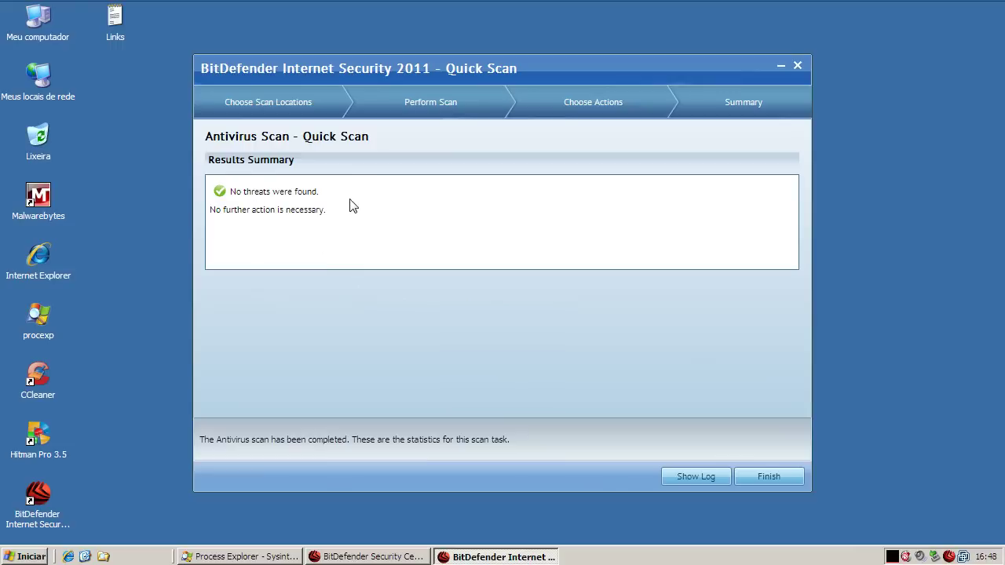
click(770, 478)
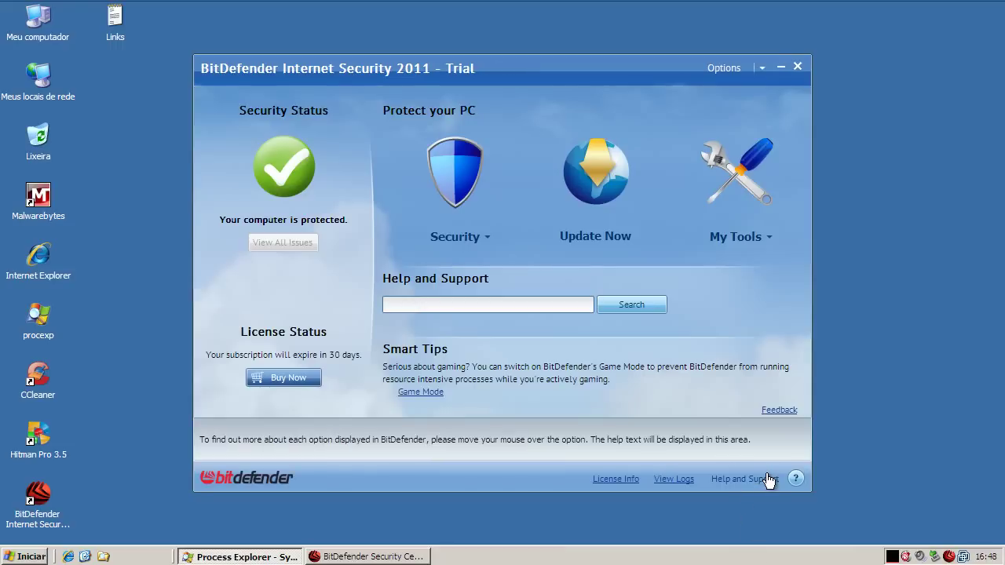
click(799, 66)
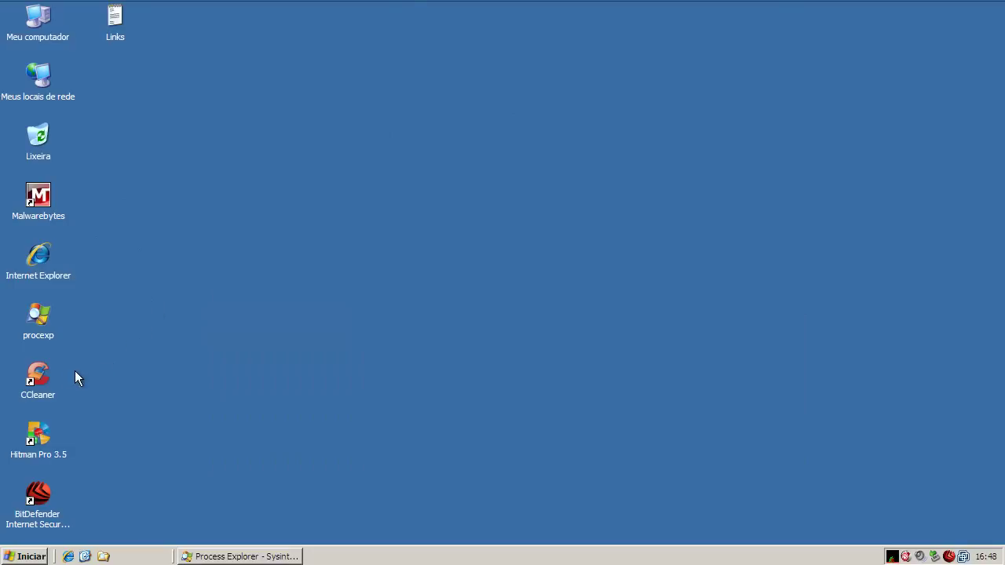
- Dismiss the Security Tool Aviso notification on the desktop
click(41, 197)
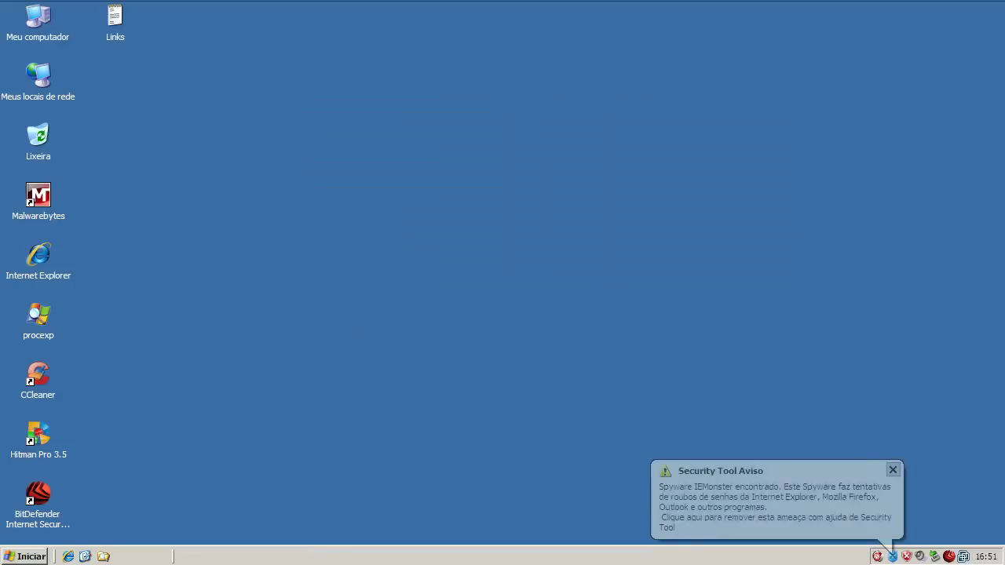
click(776, 88)
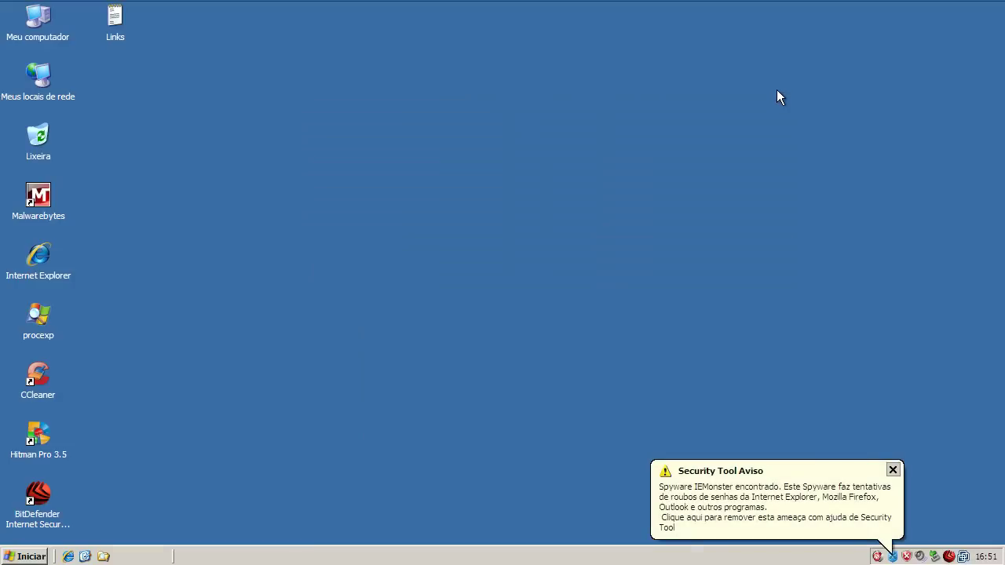
click(893, 468)
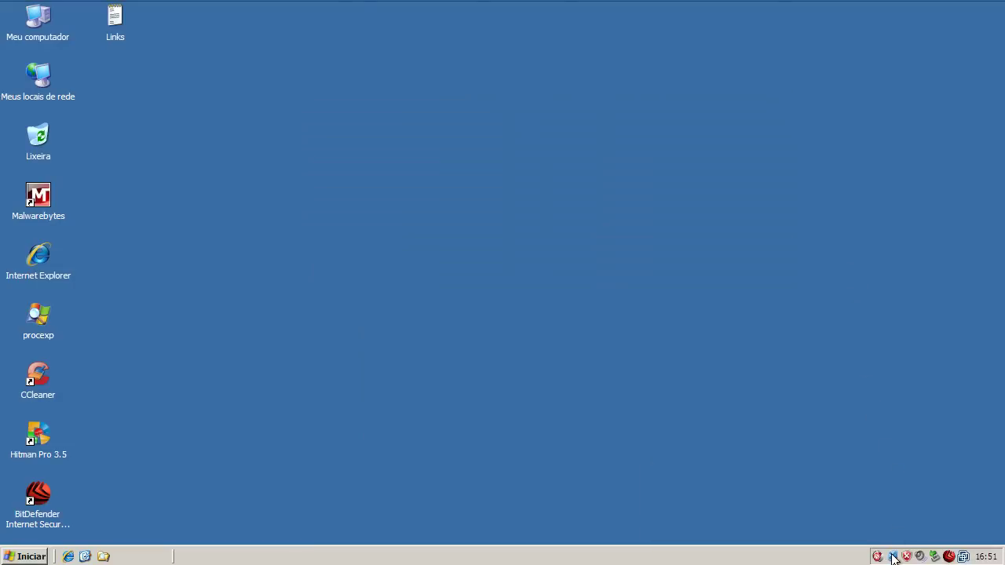
- Try to open the Windows Task Manager and dismiss the Security Tool warning
right_click(192, 553)
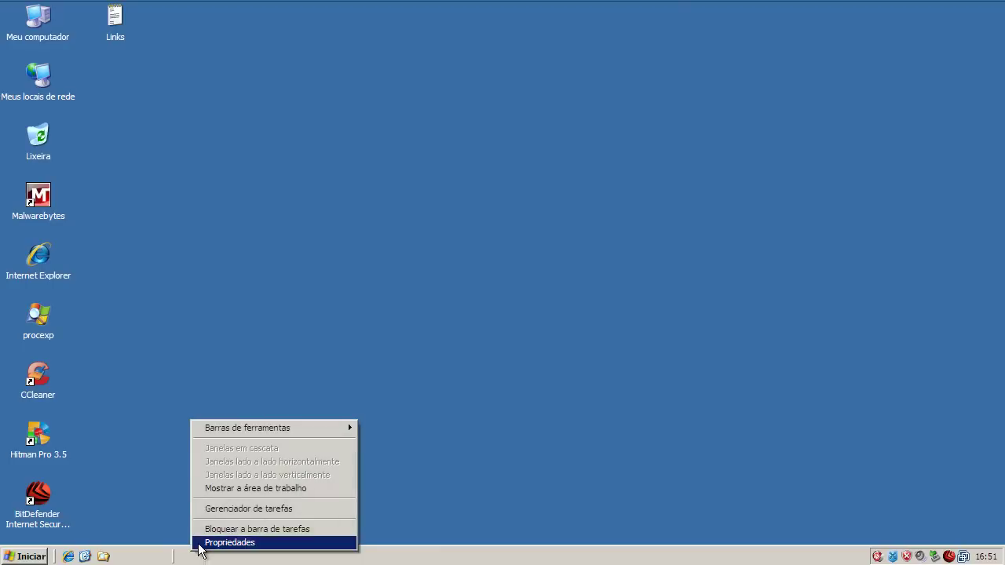
click(201, 508)
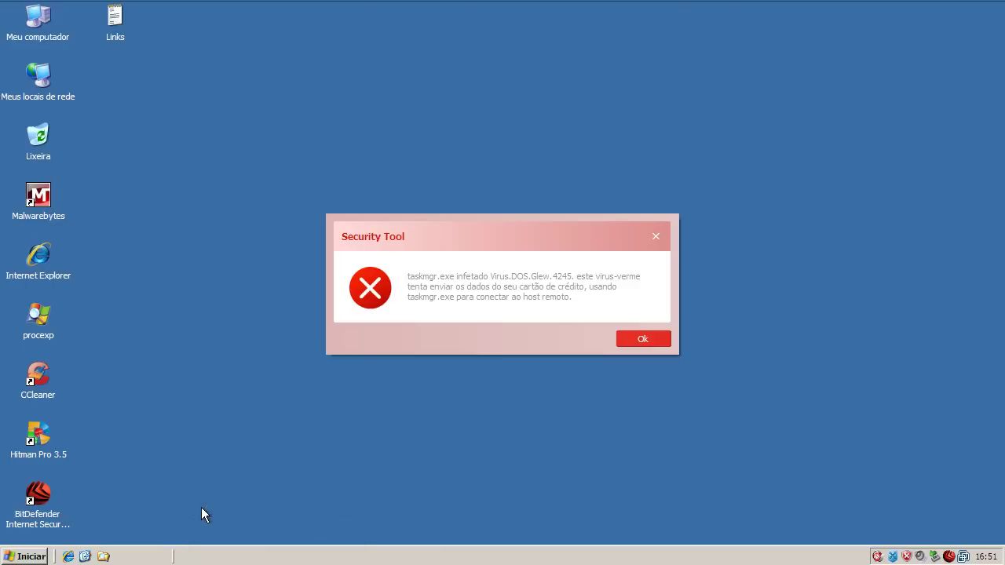
click(632, 340)
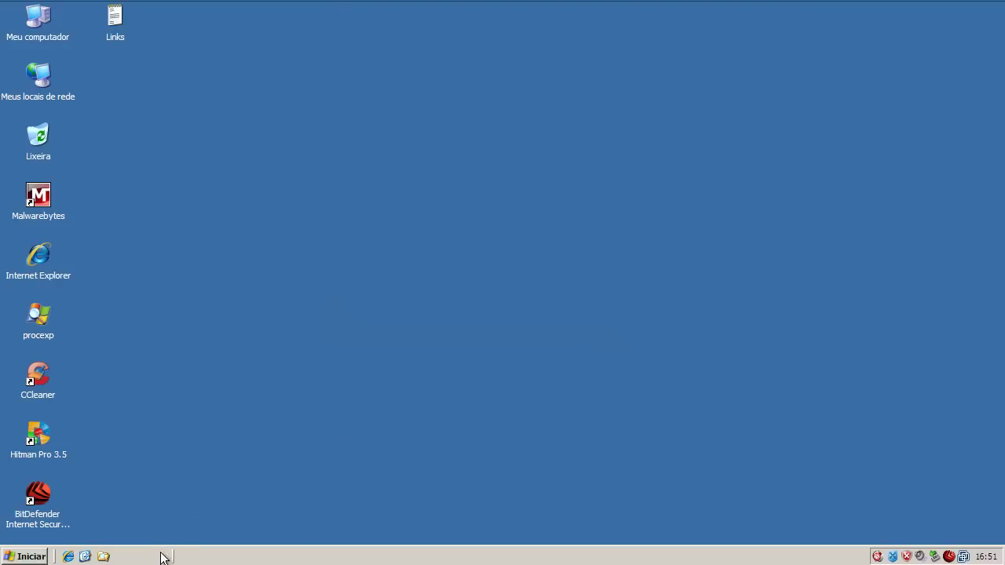
- Leave the taskbar options without choosing one and close the Security Tool warning about infected objects
right_click(198, 557)
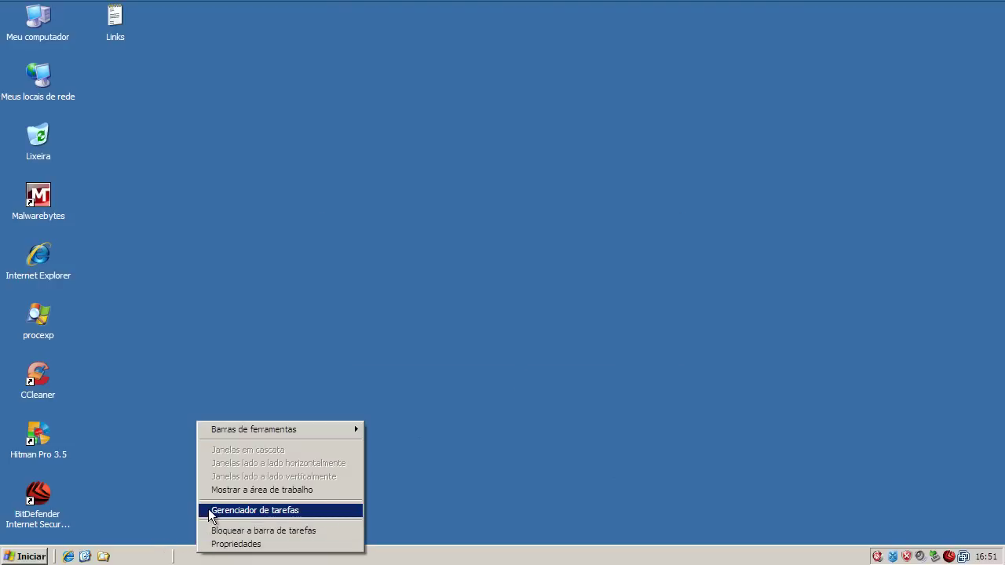
click(152, 481)
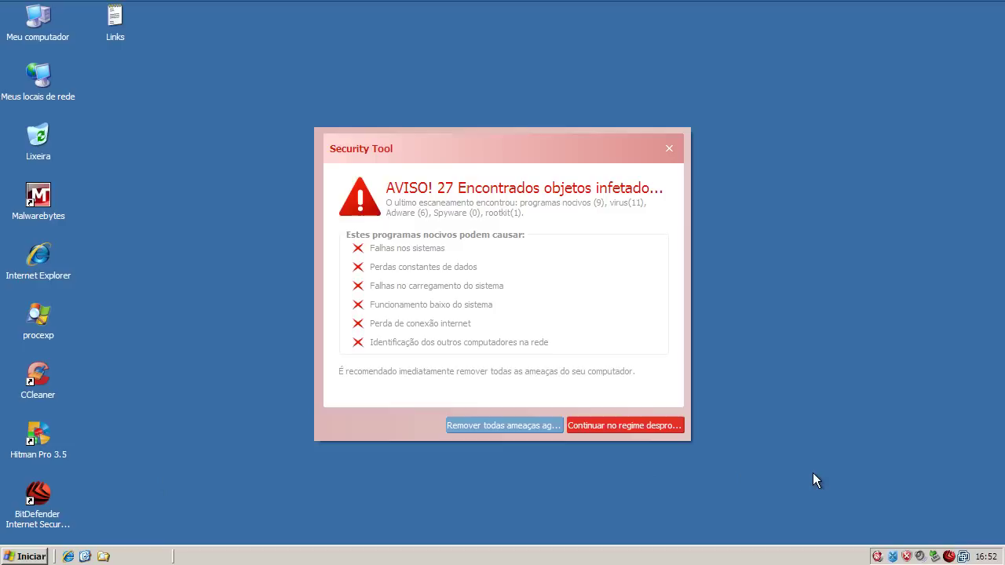
click(670, 149)
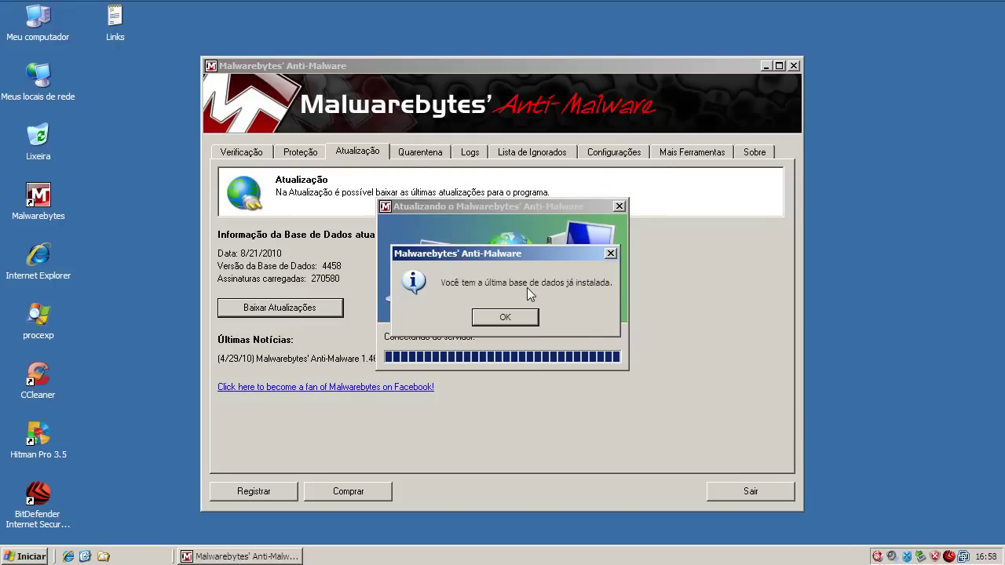
- Acknowledge the Malwarebytes database update check, run a Verificação Rápida, and dismiss its completion message
click(507, 317)
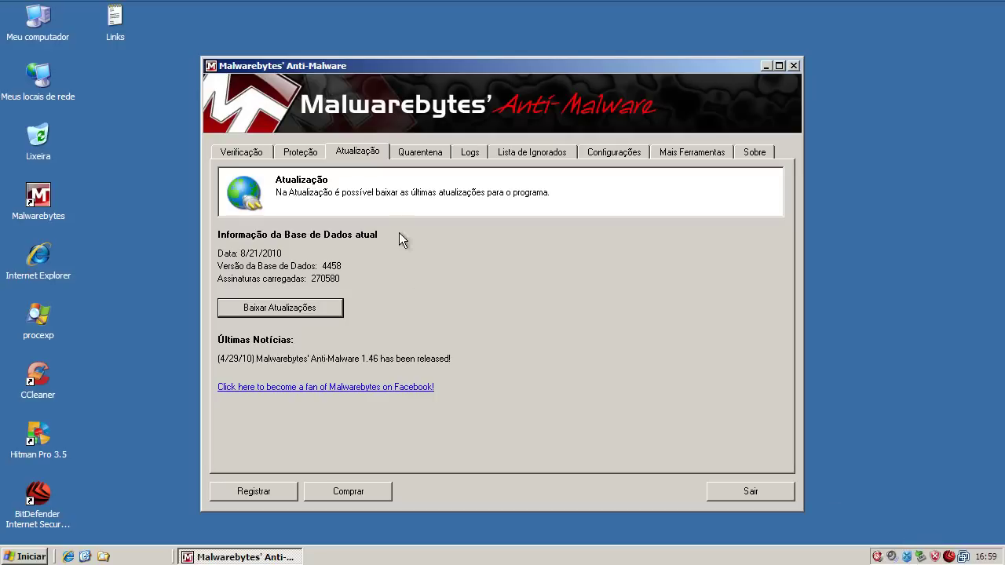
click(240, 152)
click(272, 394)
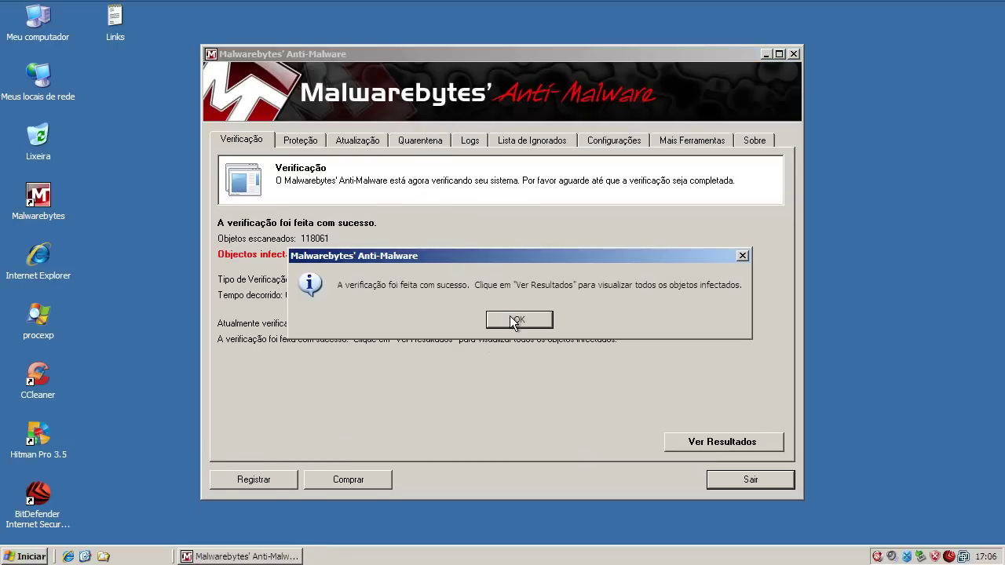
click(515, 321)
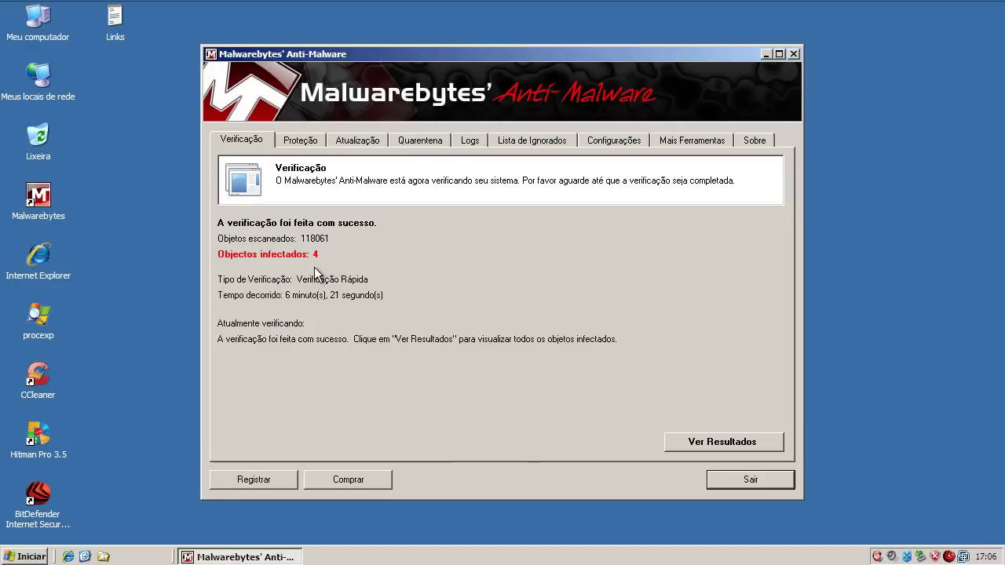
- Show the Malwarebytes scan results, widen the Ítem column, and examine the path of each detected Rogue.Security item
click(706, 446)
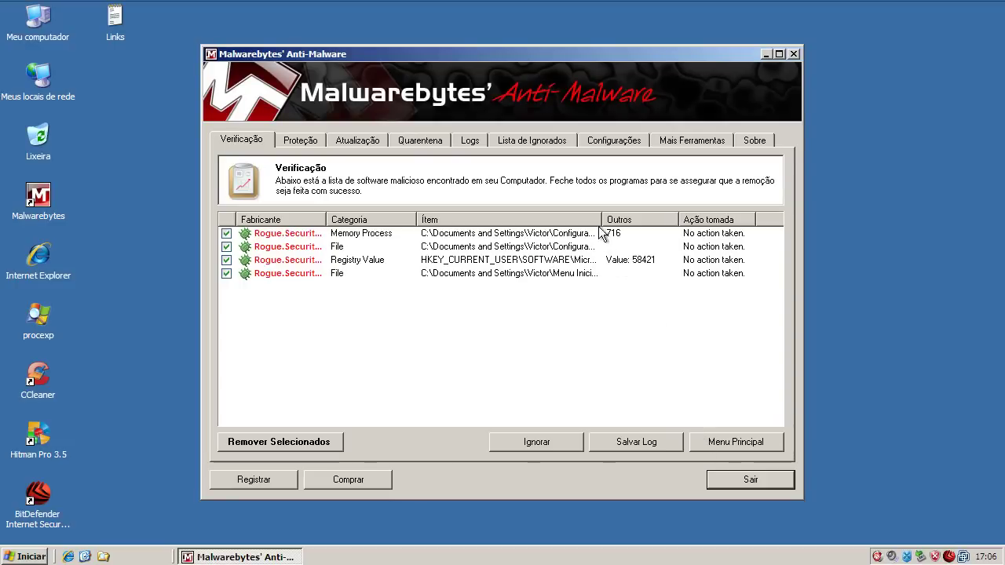
drag(602, 220, 766, 220)
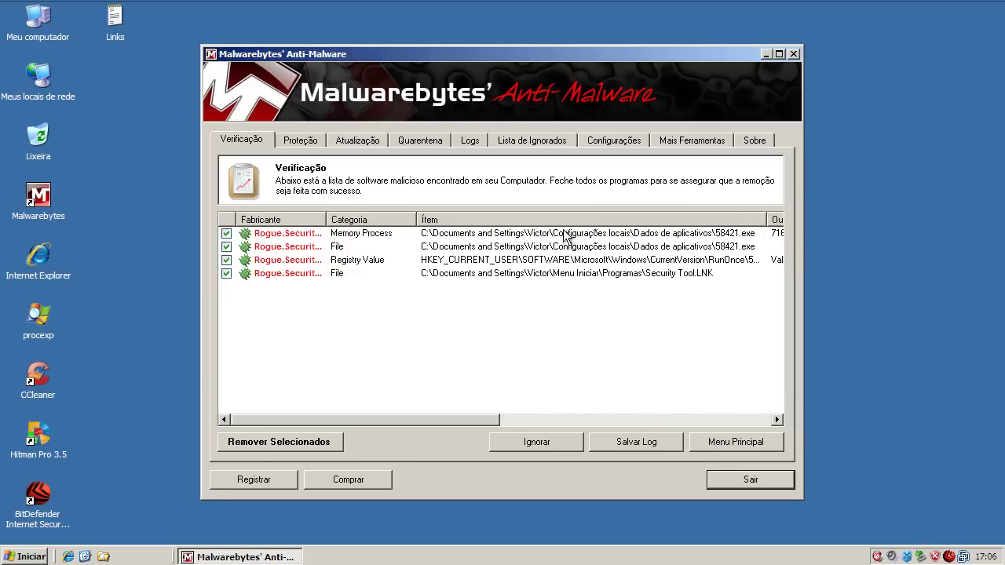
click(320, 238)
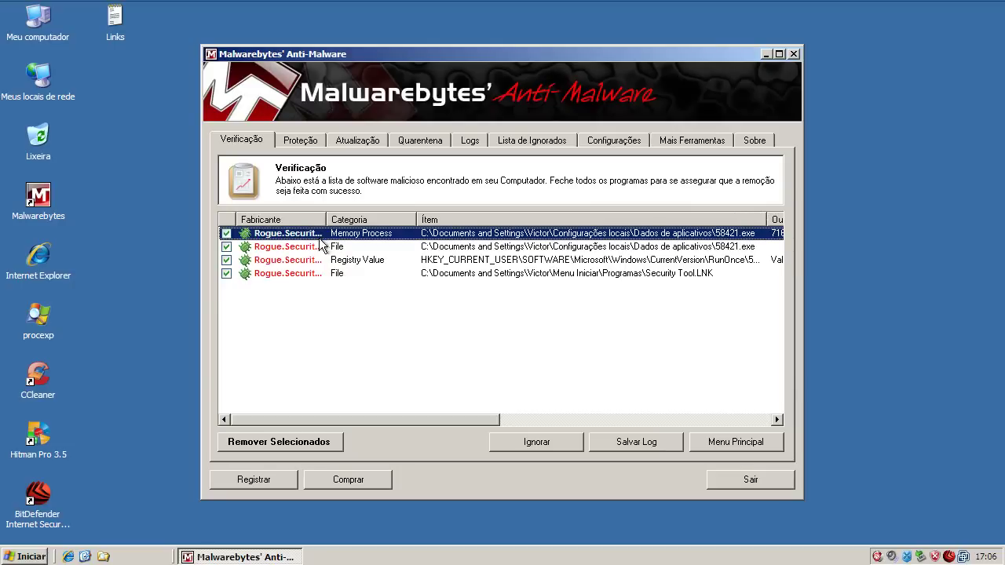
click(320, 246)
click(319, 260)
click(319, 274)
click(320, 260)
click(319, 246)
click(319, 234)
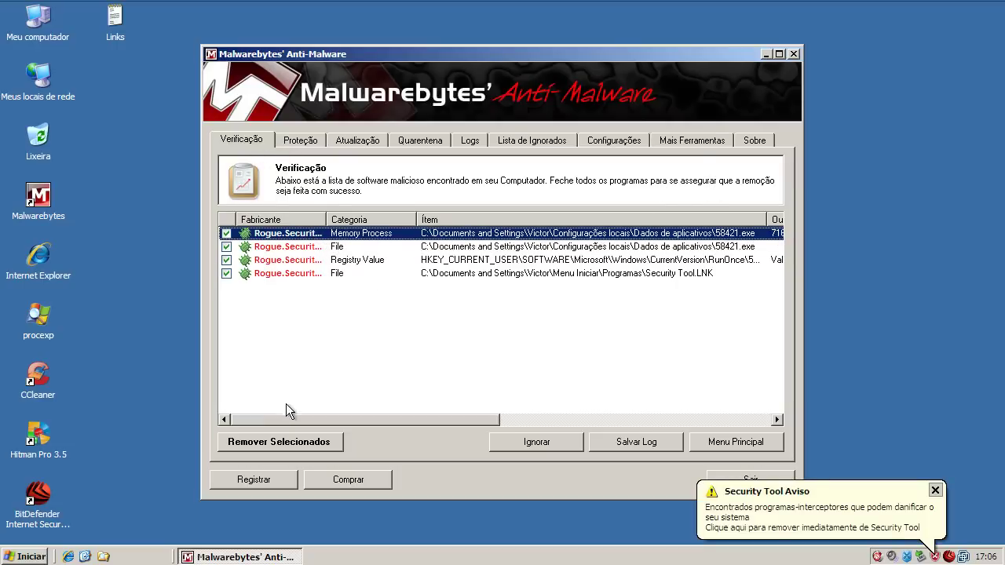
- Remove the selected Malwarebytes detections, close the log file, and agree to restart the computer
click(294, 440)
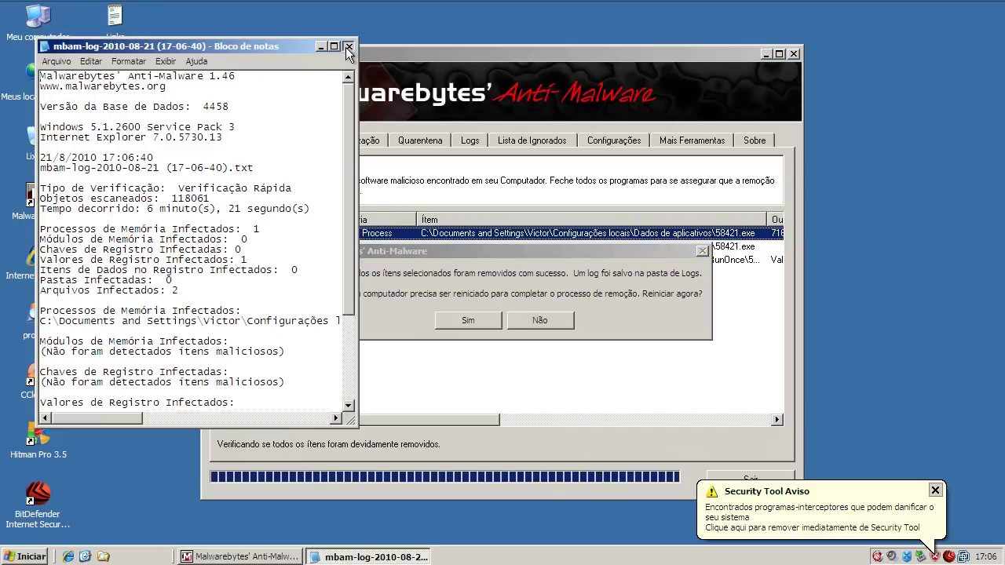
click(348, 45)
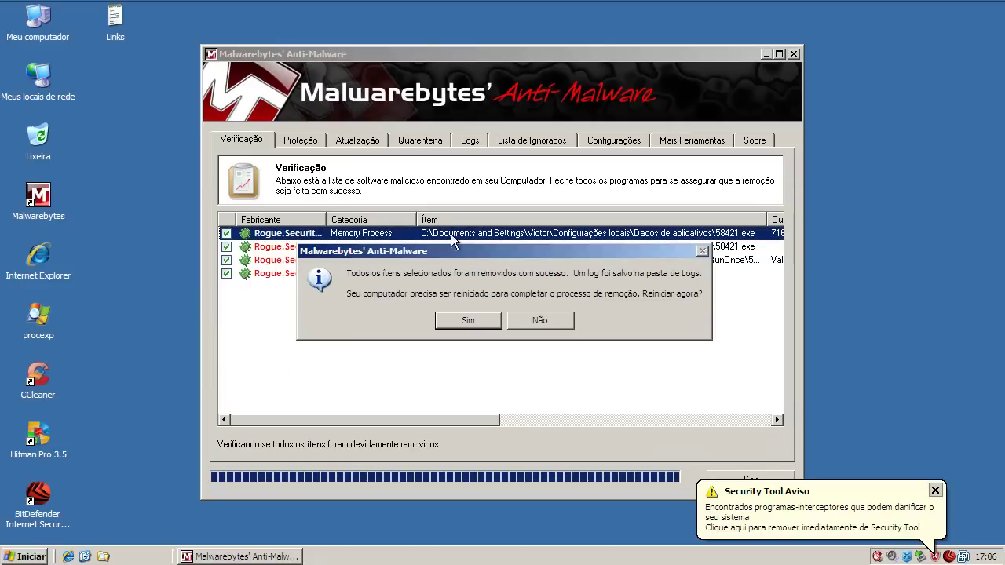
click(470, 319)
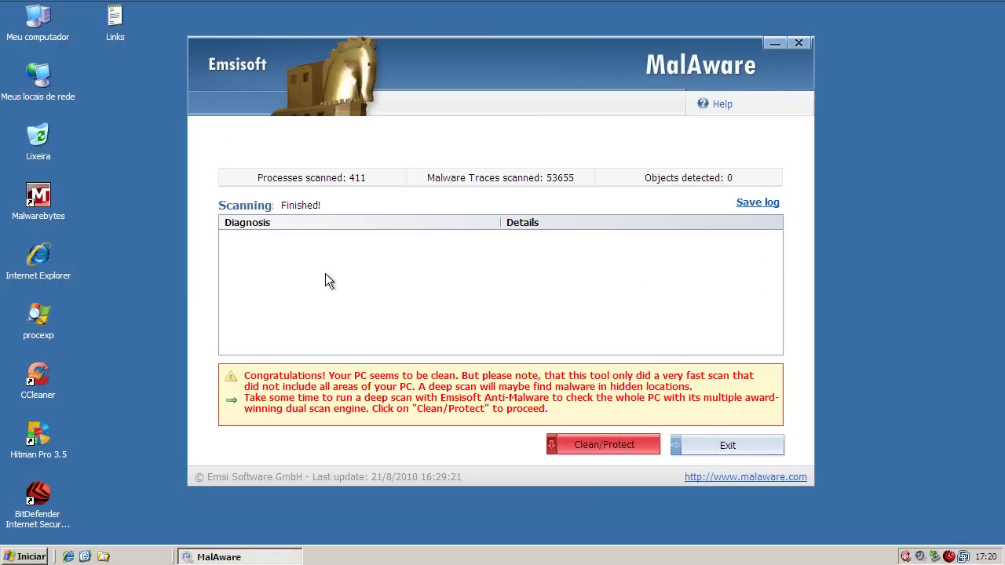
- Exit MalAware with "Continue with deep scan and cleaning" left selected, and close the Internet Explorer window that opens
click(758, 448)
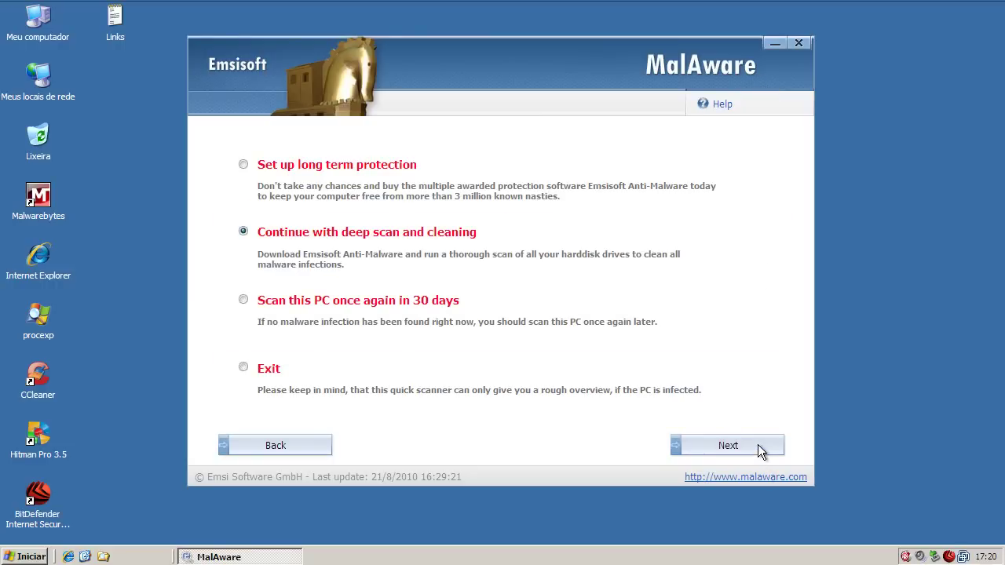
click(757, 445)
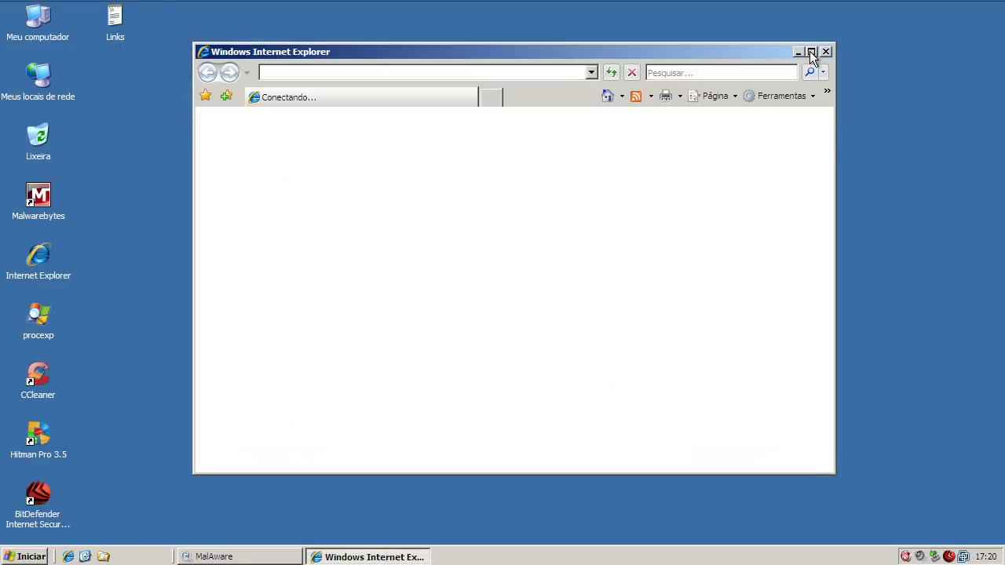
click(827, 52)
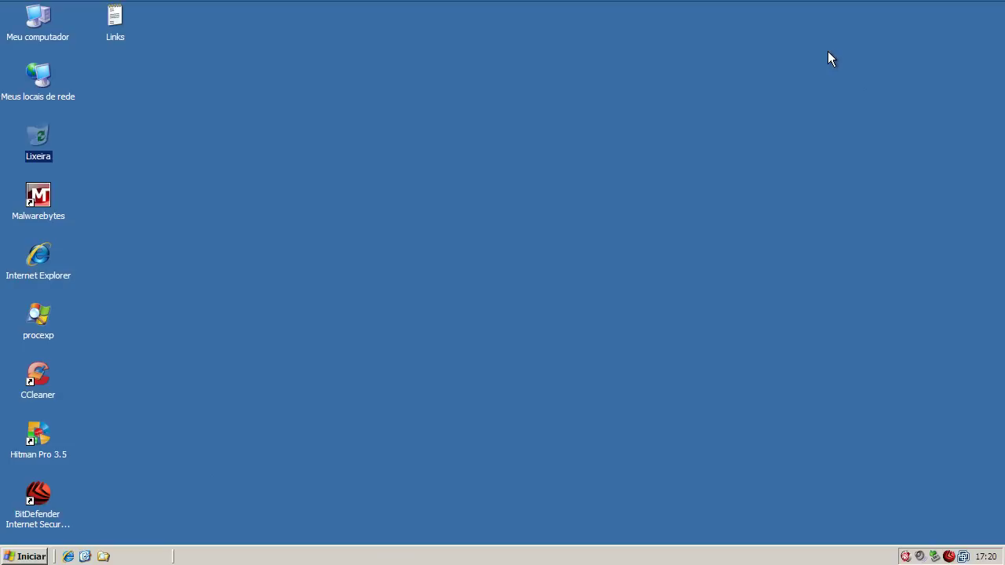
click(560, 102)
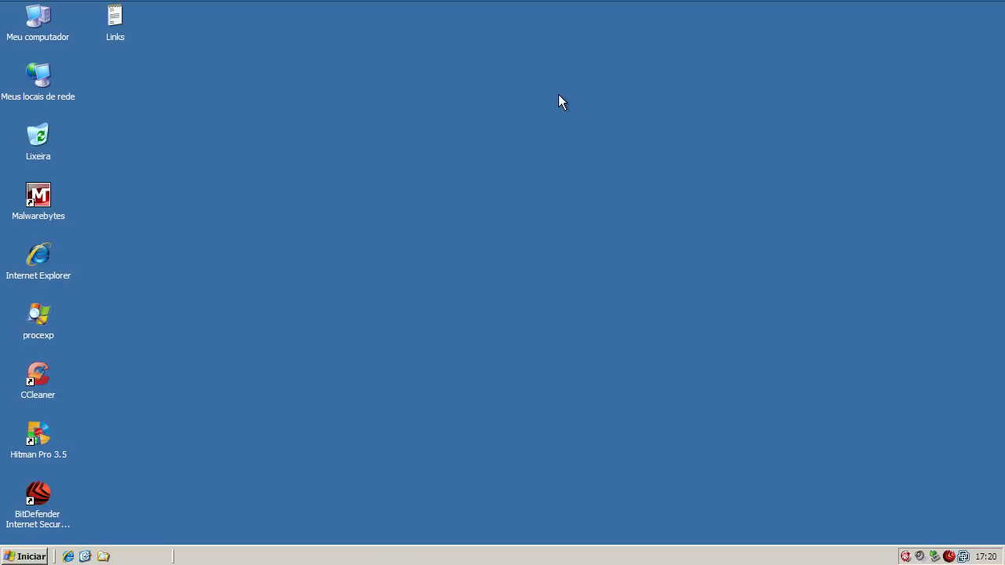
- Launch Hitman Pro 3.5 for a second-opinion scan and close it once the scan finishes
double_click(45, 441)
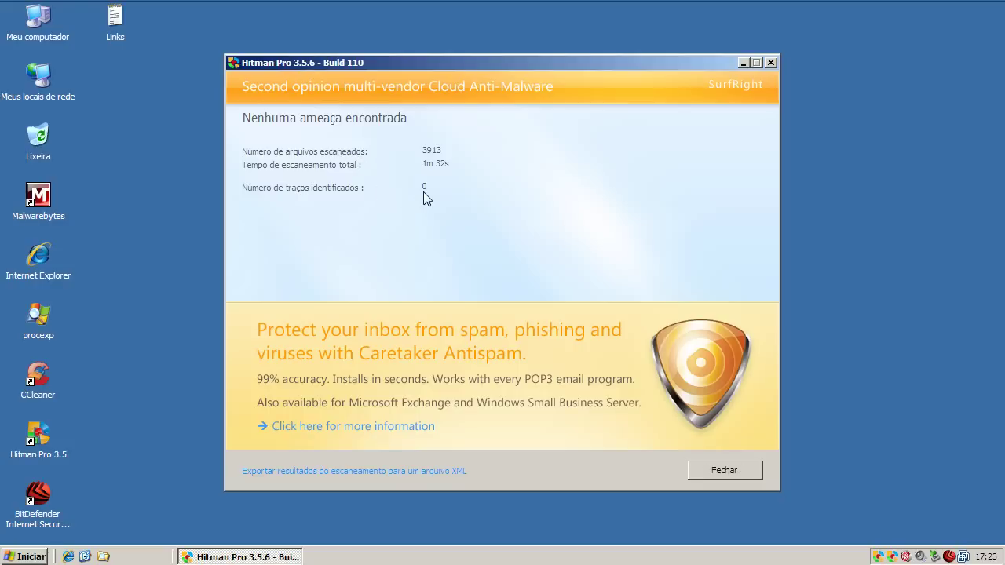
click(713, 469)
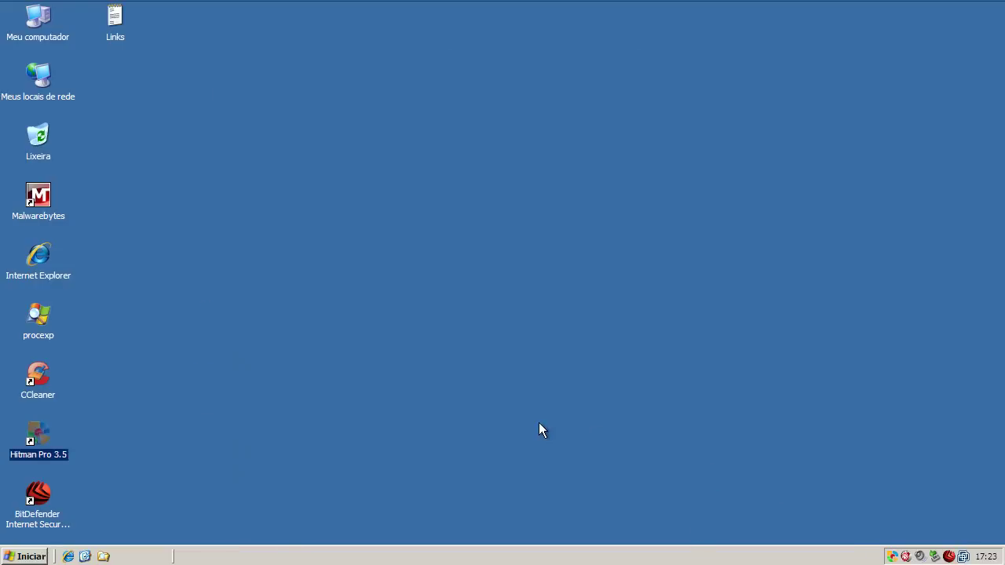
click(396, 391)
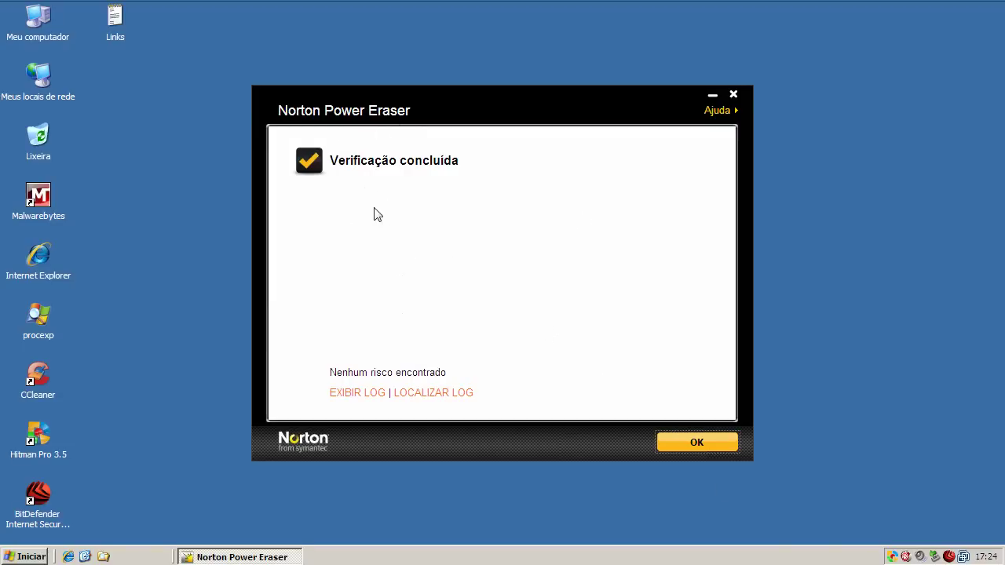
- Close the finished Norton Power Eraser scan and open the BitDefender Internet Security 2011 main window
click(714, 444)
click(713, 442)
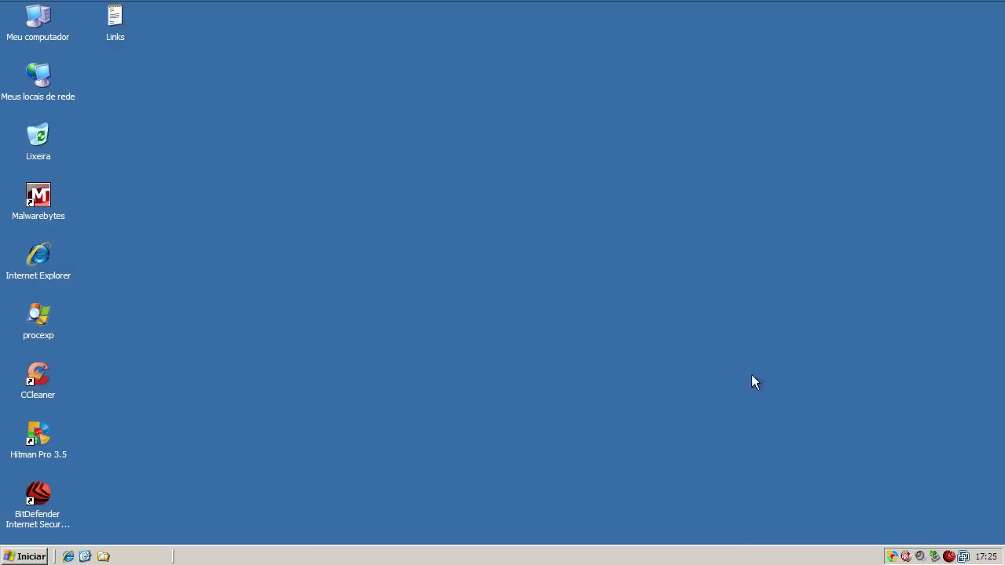
double_click(948, 556)
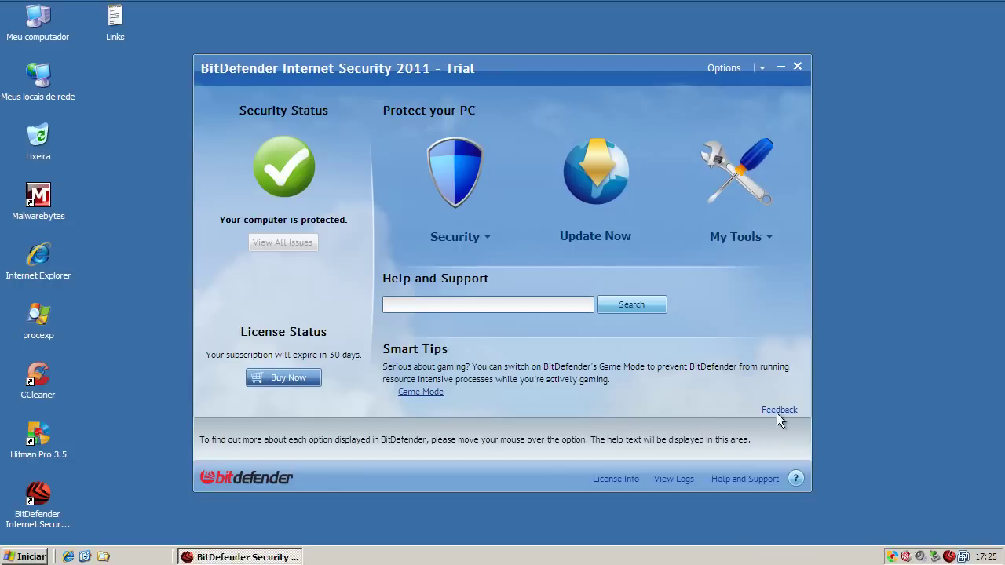